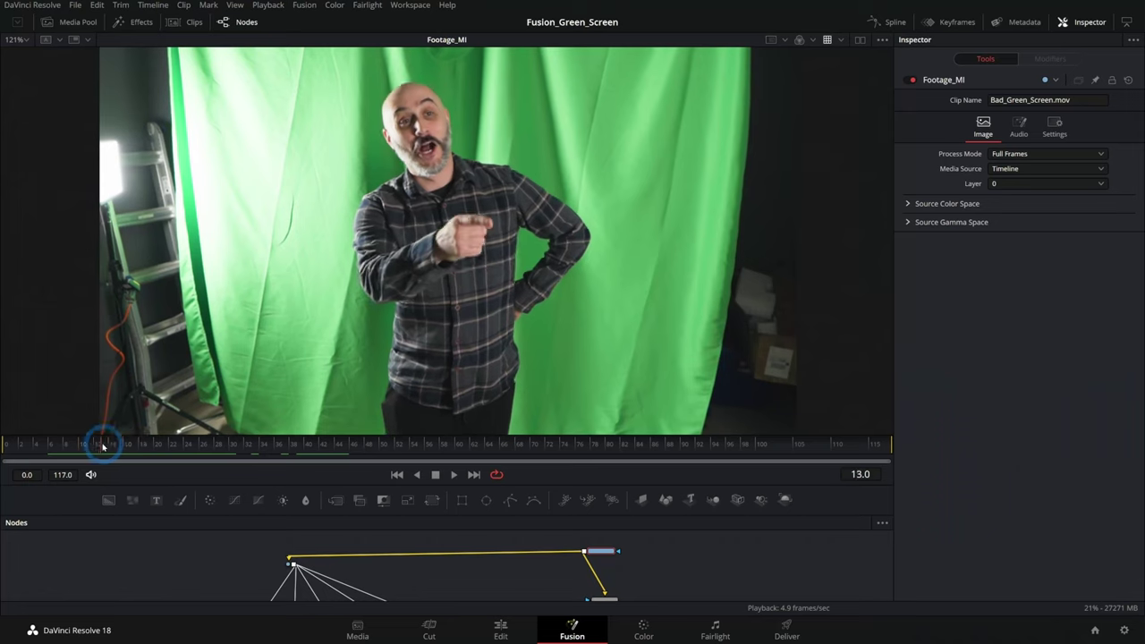
Step: Play and scrub through the Bad_Green_Screen.mov footage to examine the subject and camera movement against the green screen
drag(103, 446, 149, 448)
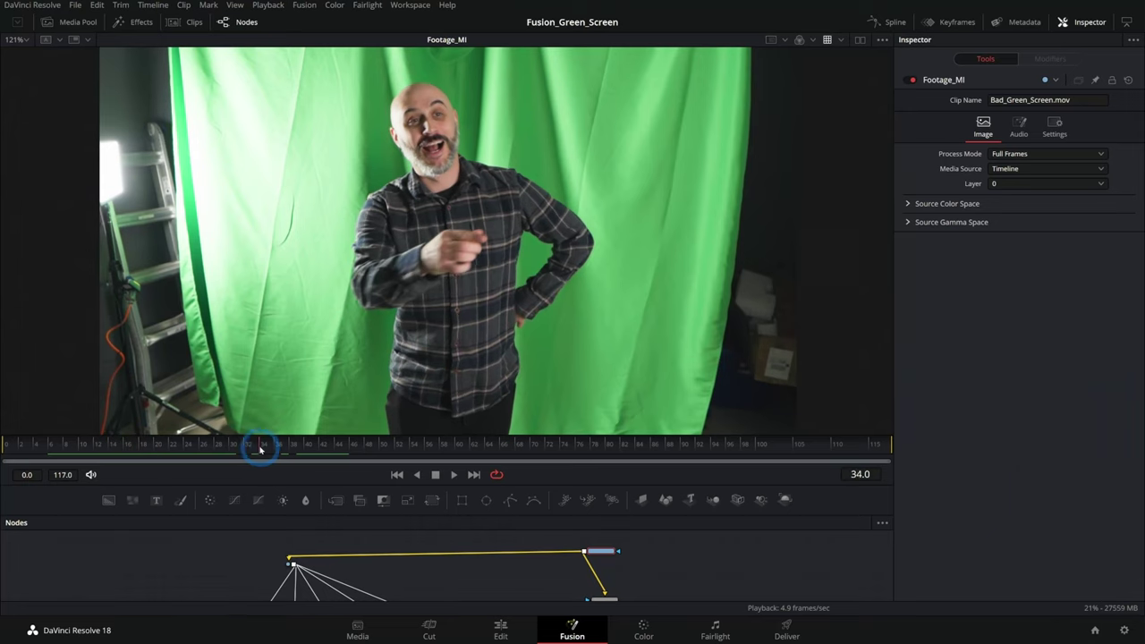
click(454, 474)
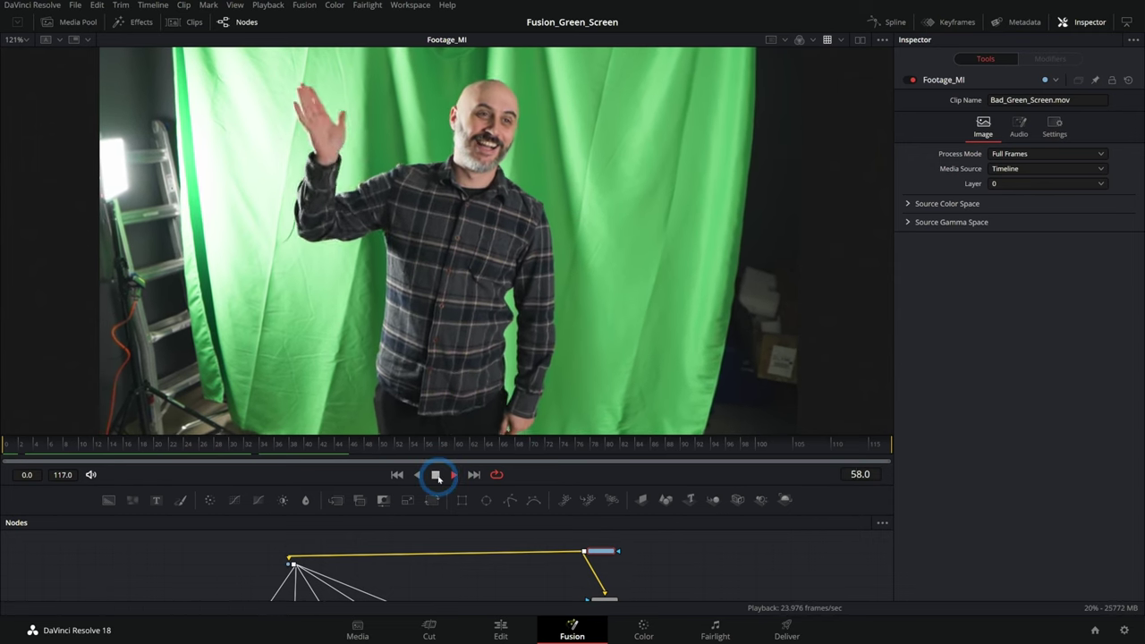
click(436, 475)
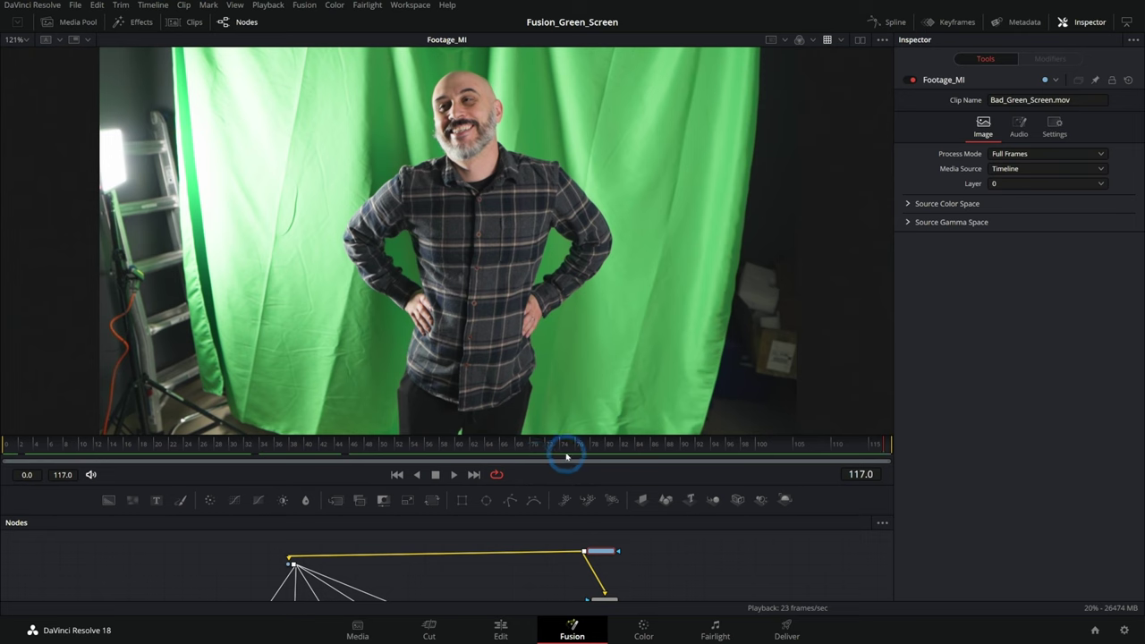
drag(567, 447, 323, 445)
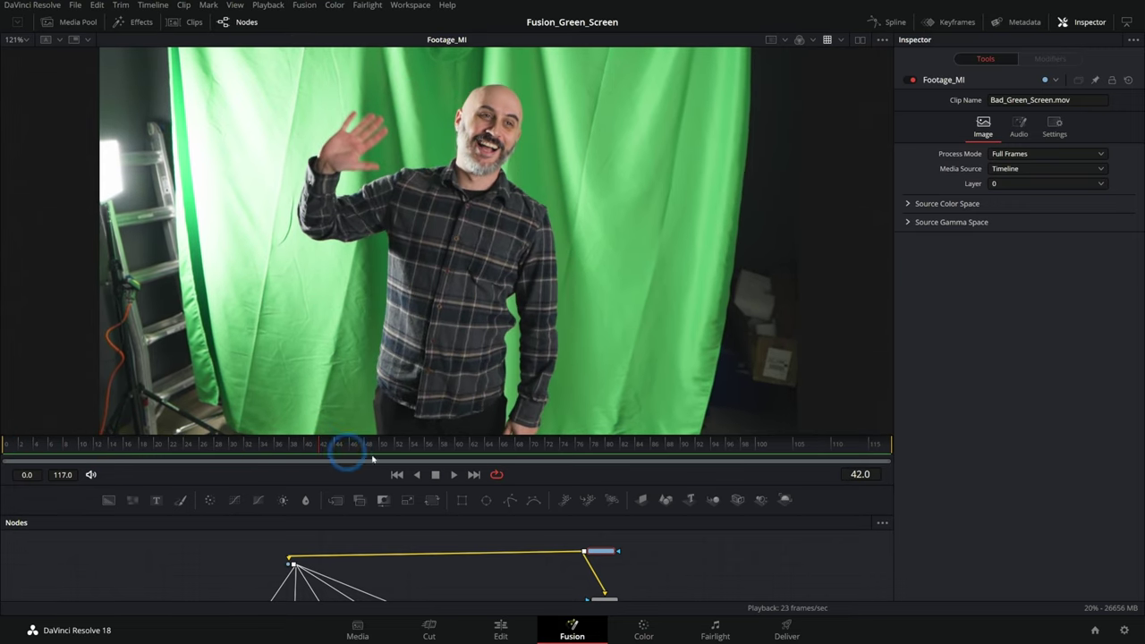
click(572, 367)
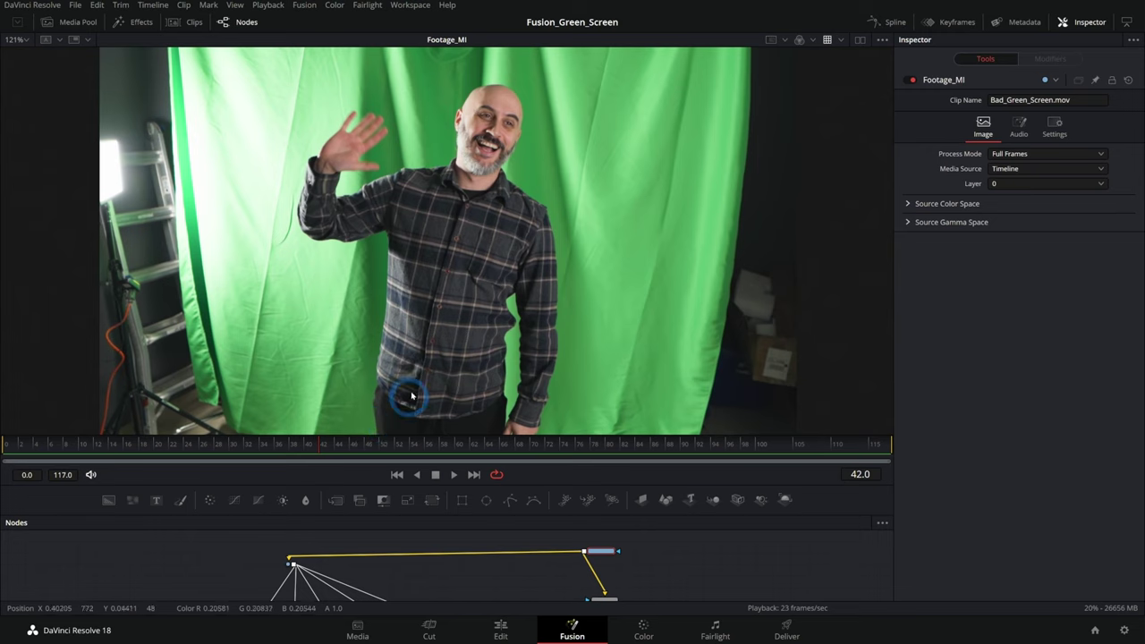
Step: Show the MediaOut1 composite in the viewer and play and scrub it to examine the background against the camera movement
mouse_move(498, 590)
mouse_down()
mouse_move(498, 474)
mouse_move(493, 596)
mouse_up()
drag(804, 552, 819, 569)
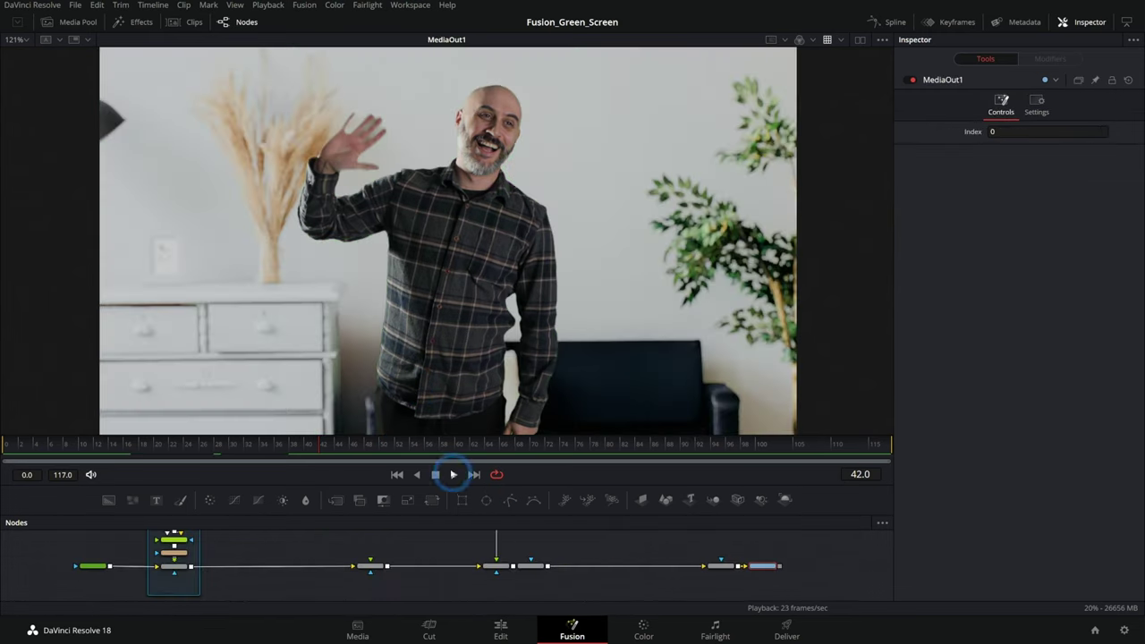
click(293, 445)
click(116, 442)
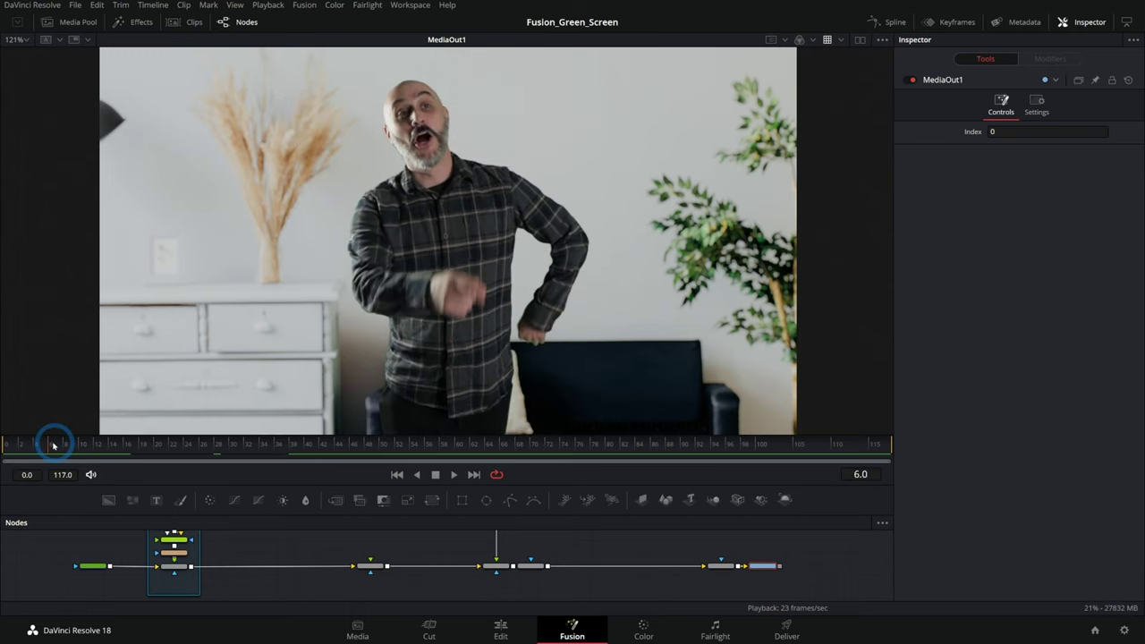
click(436, 476)
drag(302, 446, 24, 443)
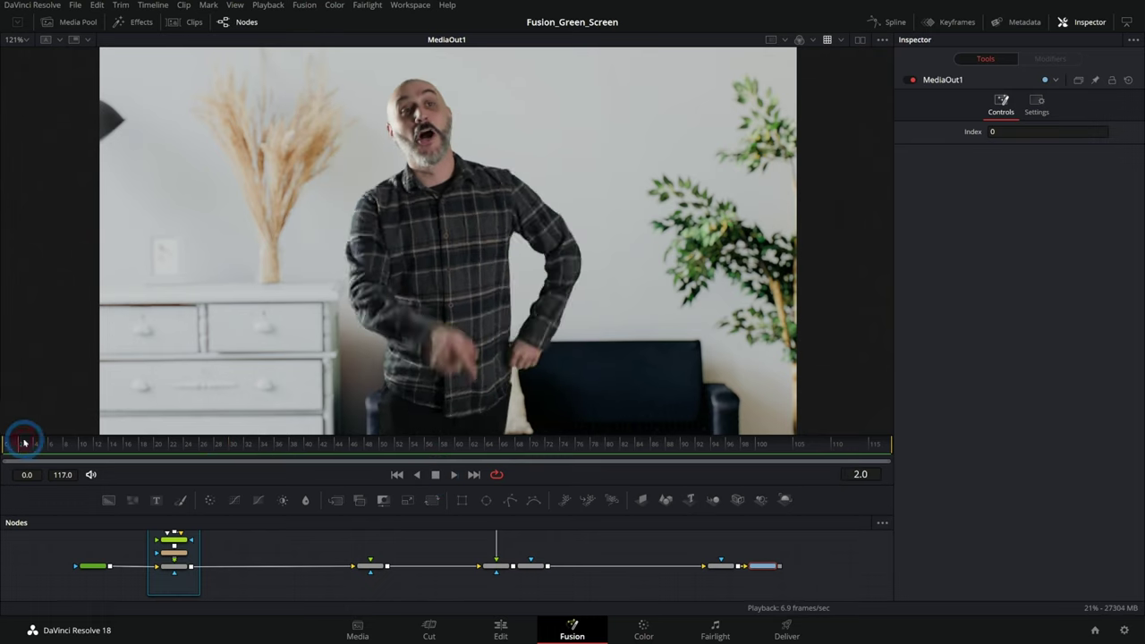
click(455, 474)
click(436, 475)
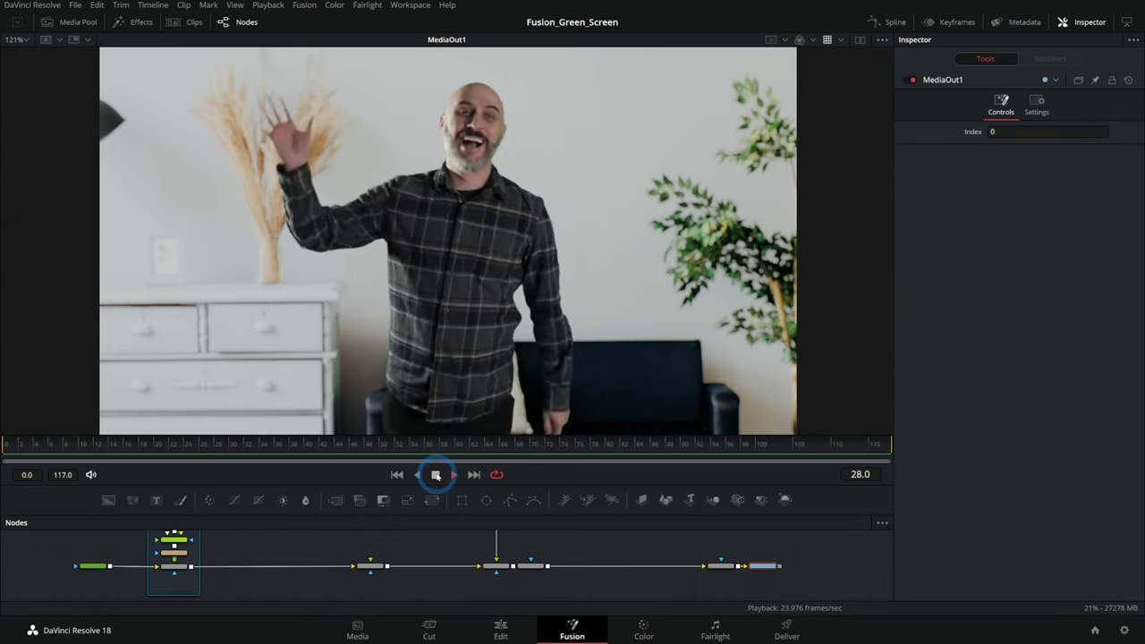
drag(182, 445, 61, 457)
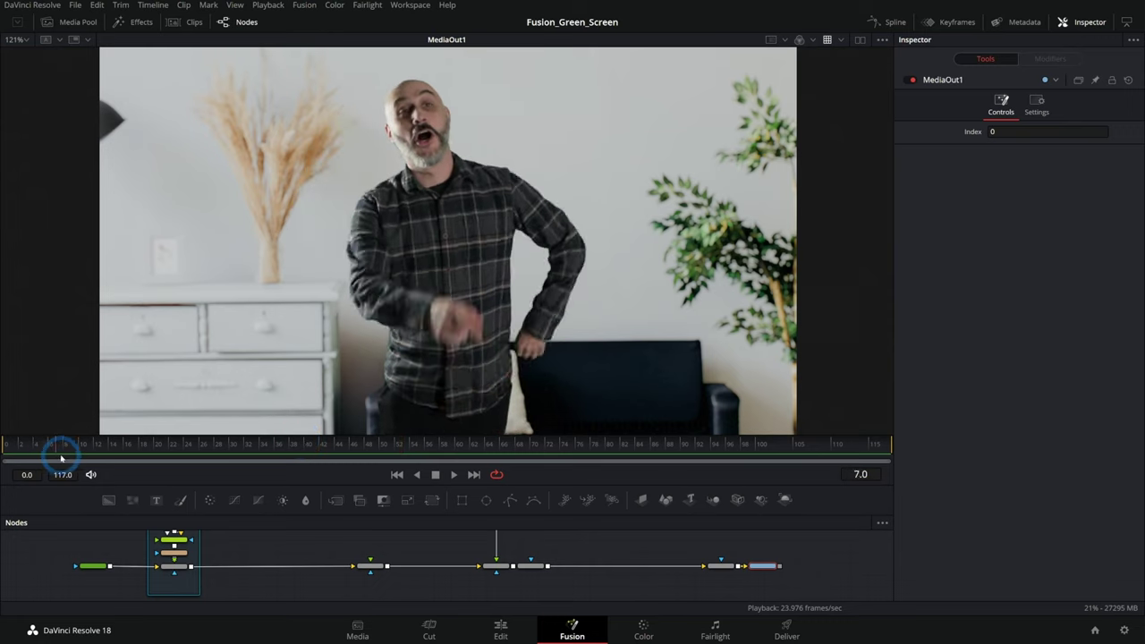
click(134, 448)
click(194, 447)
click(12, 448)
click(67, 450)
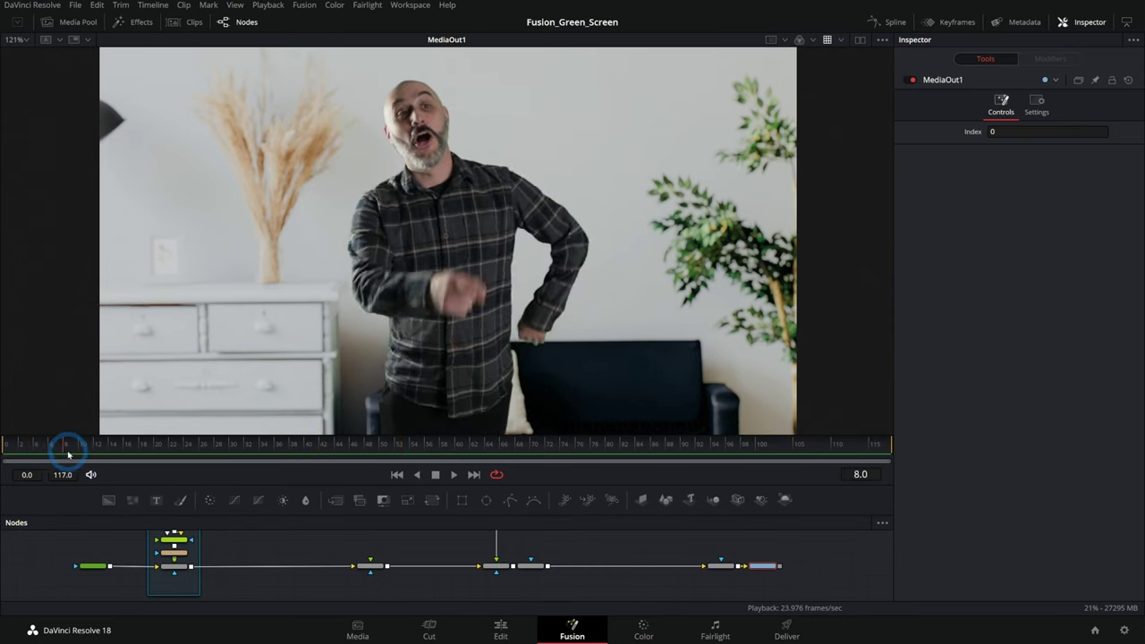
drag(68, 455, 241, 467)
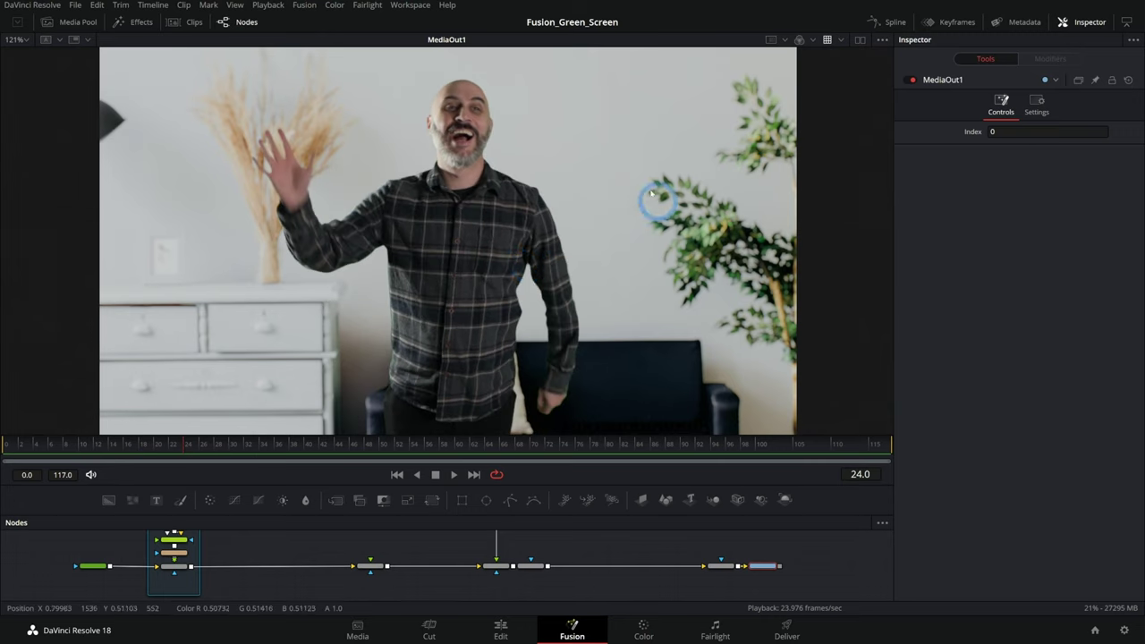
Step: Show the Footage_MI node in the viewer and park the playhead at frame 56
click(609, 544)
click(659, 636)
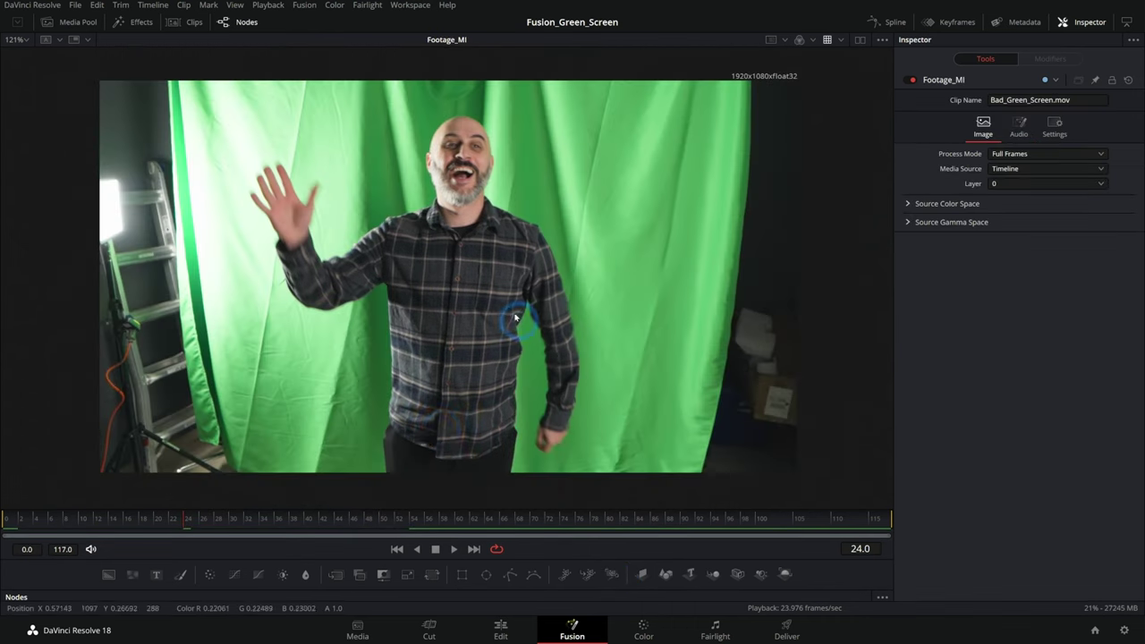
drag(399, 512, 426, 526)
click(549, 259)
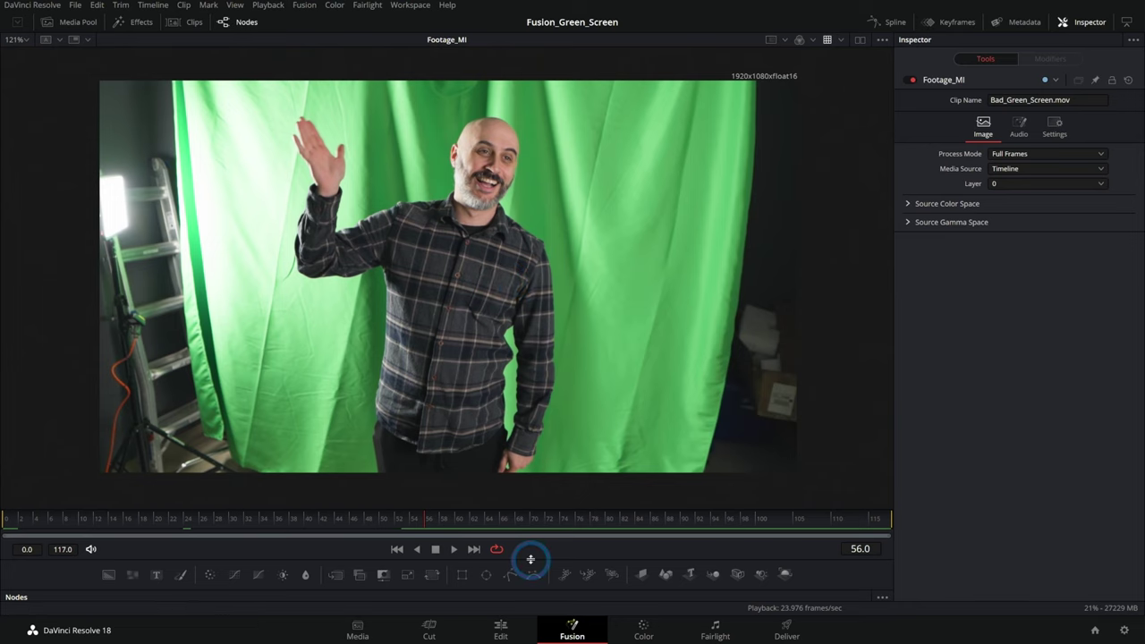
Step: Open the tool search for a new node in the empty space beside Footage_MI
drag(529, 557, 550, 385)
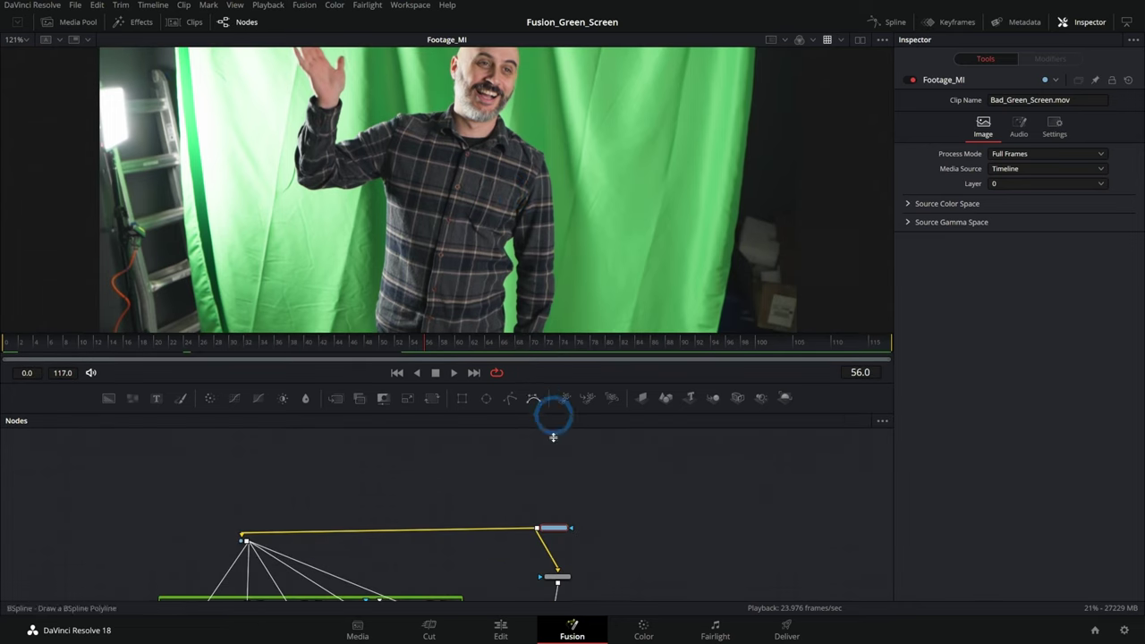
scroll(556, 528, up, 4)
drag(556, 528, 425, 480)
click(576, 492)
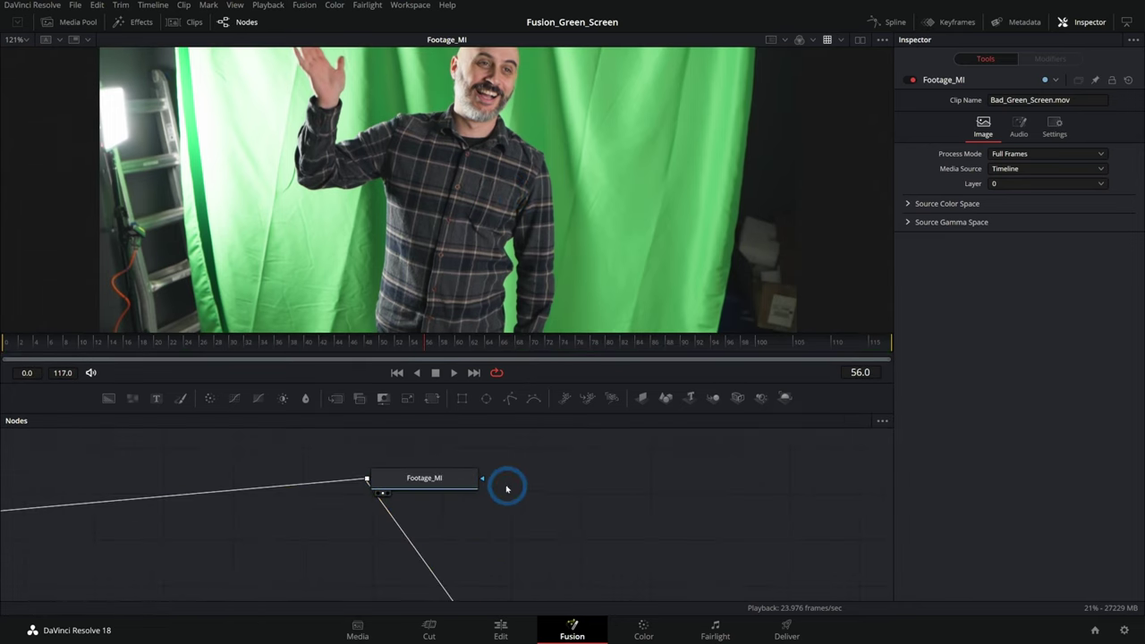
key(shift+space)
text(delt)
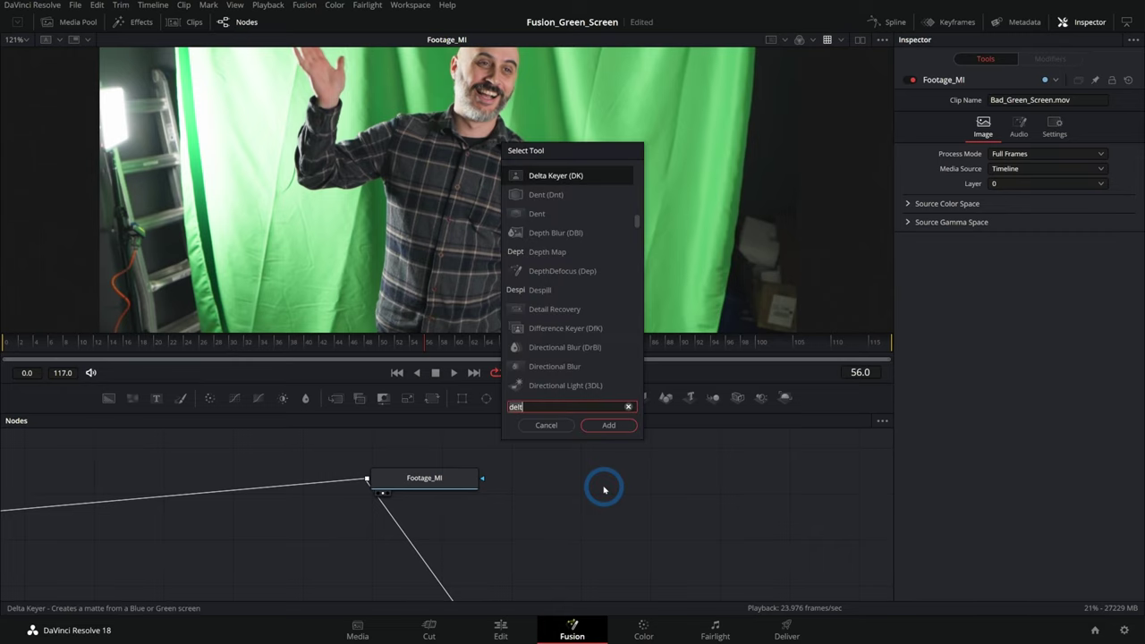
key(BackSpace)
key(BackSpace)
key(BackSpace)
key(BackSpace)
Step: Add a Planar Tracker node, feed Footage_MI into its background input and show it in the viewer
text(pla)
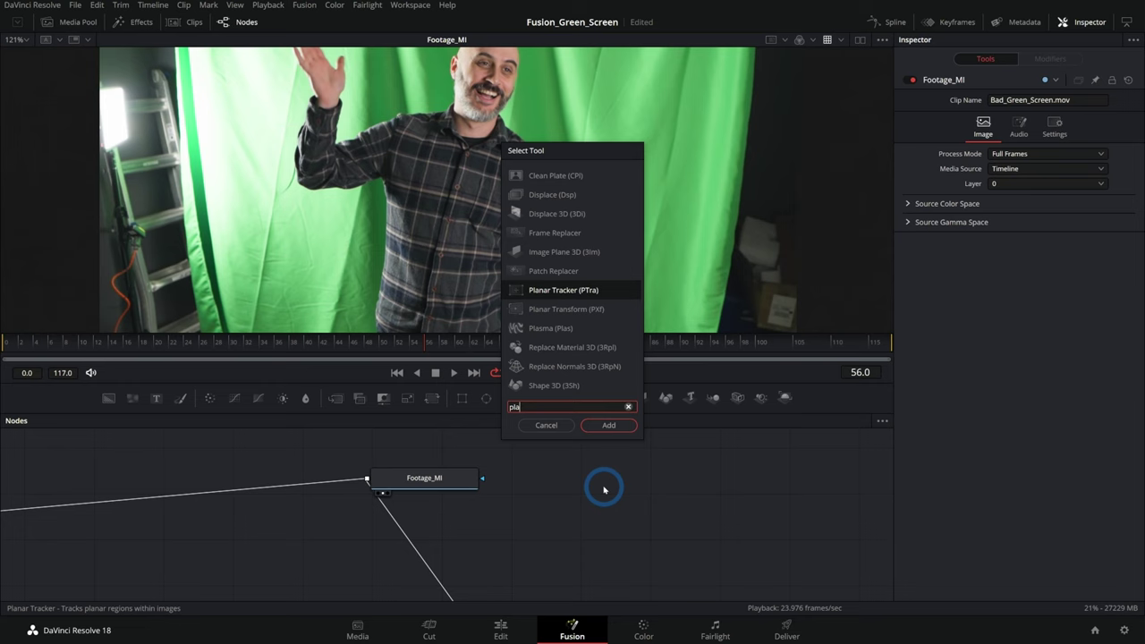
key(Return)
drag(369, 481, 571, 482)
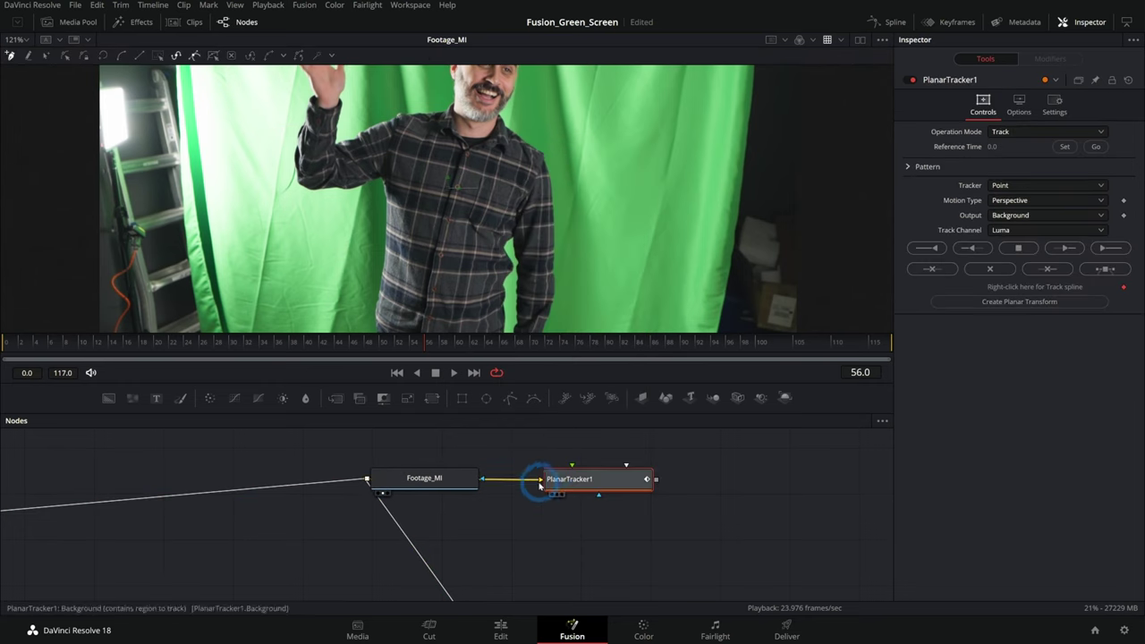
click(603, 484)
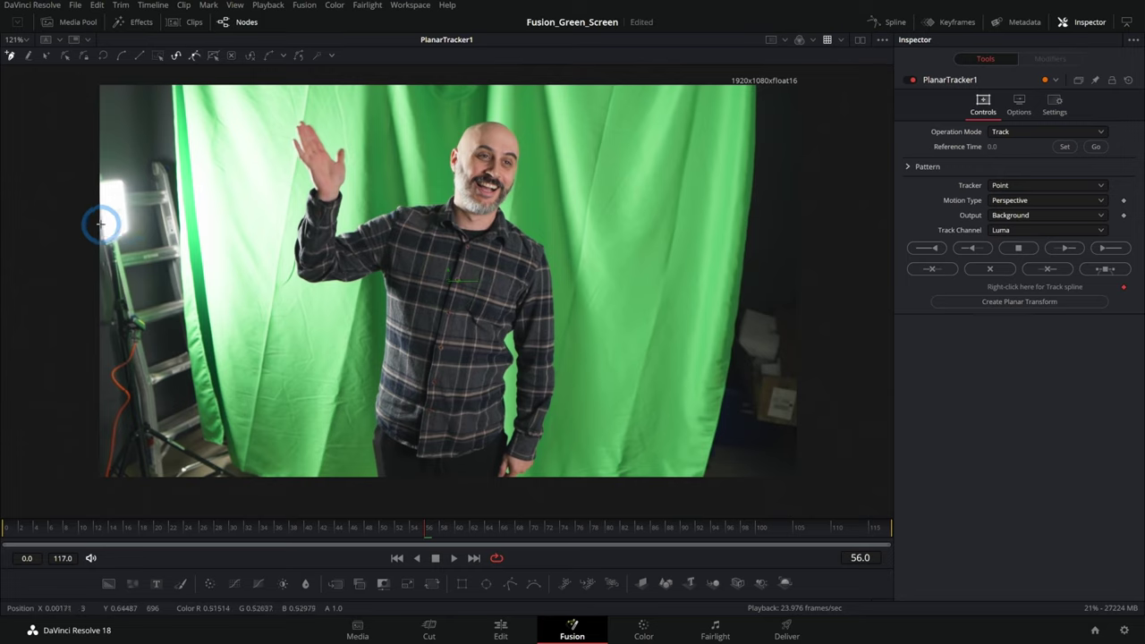
Step: Draw a closed tracking region over the green backdrop, passing above the subject's hand and head and extending beyond the frame edges
click(204, 242)
click(216, 136)
click(339, 99)
click(499, 94)
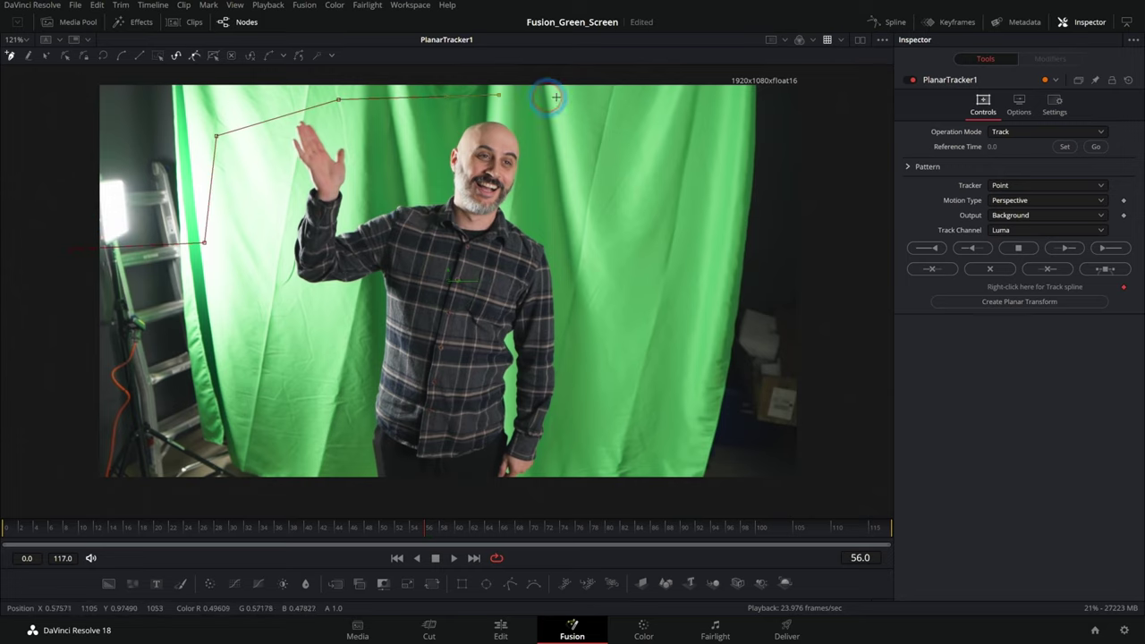
click(579, 118)
click(612, 239)
click(665, 299)
click(793, 285)
drag(786, 190, 787, 239)
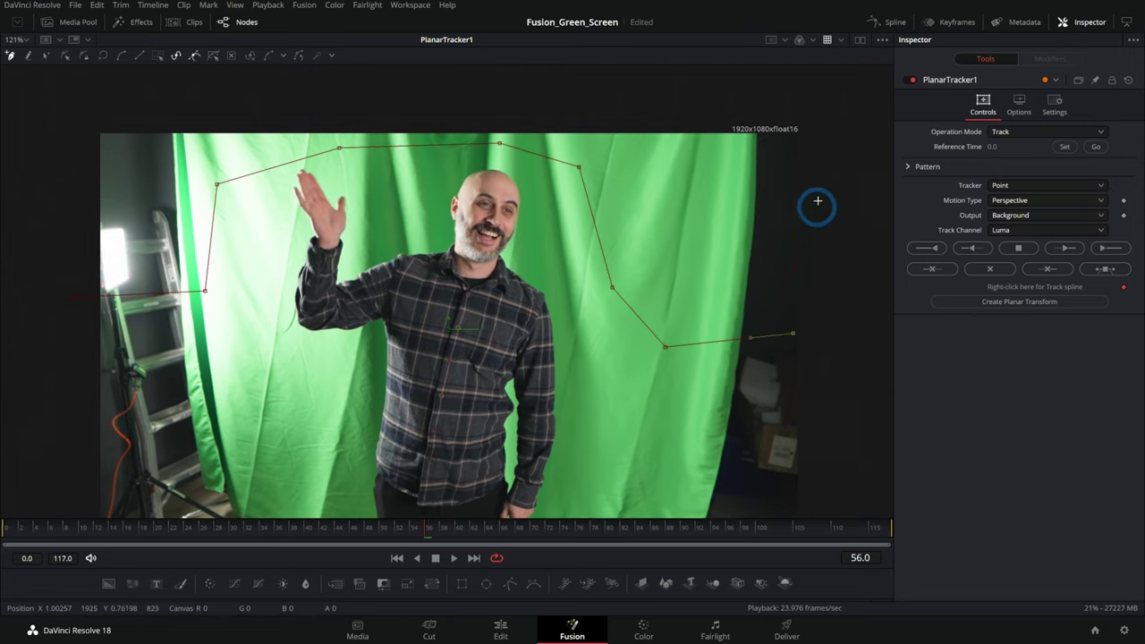
click(796, 107)
click(86, 110)
click(75, 235)
click(70, 297)
click(205, 291)
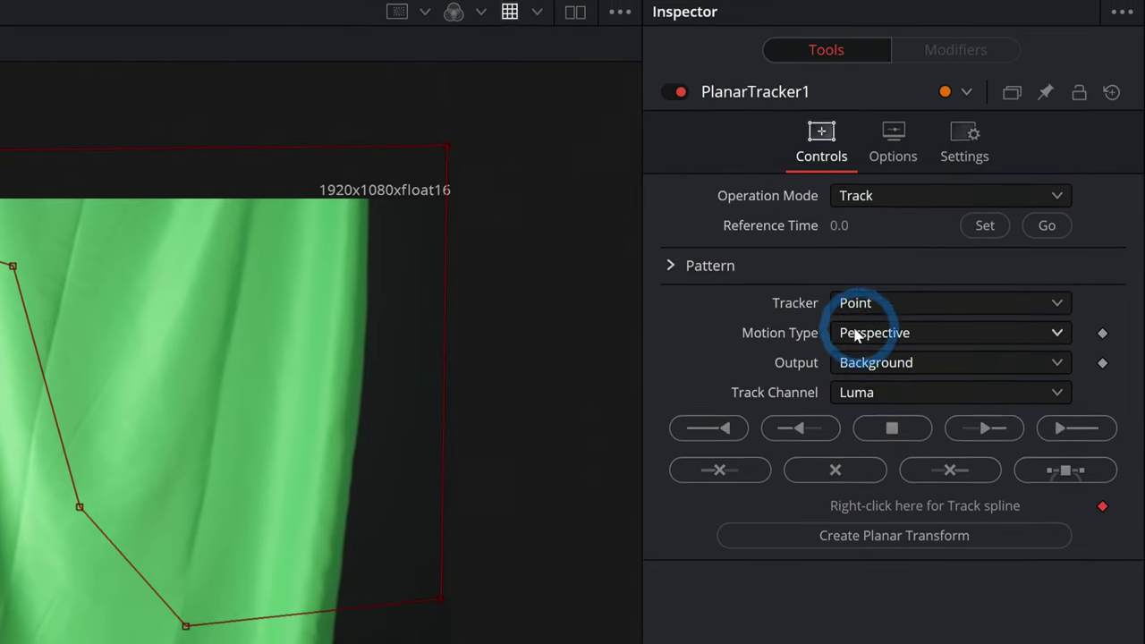
Step: Set the planar tracker's motion type to Translation, Rotation, Scale and make frame 56 its reference time
click(859, 332)
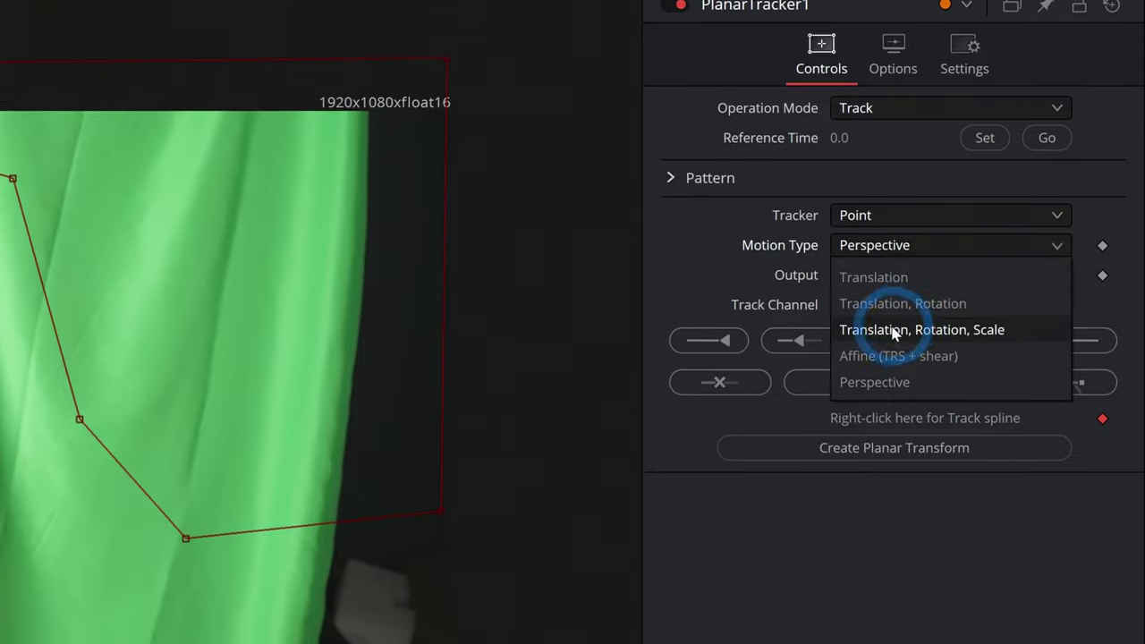
click(893, 330)
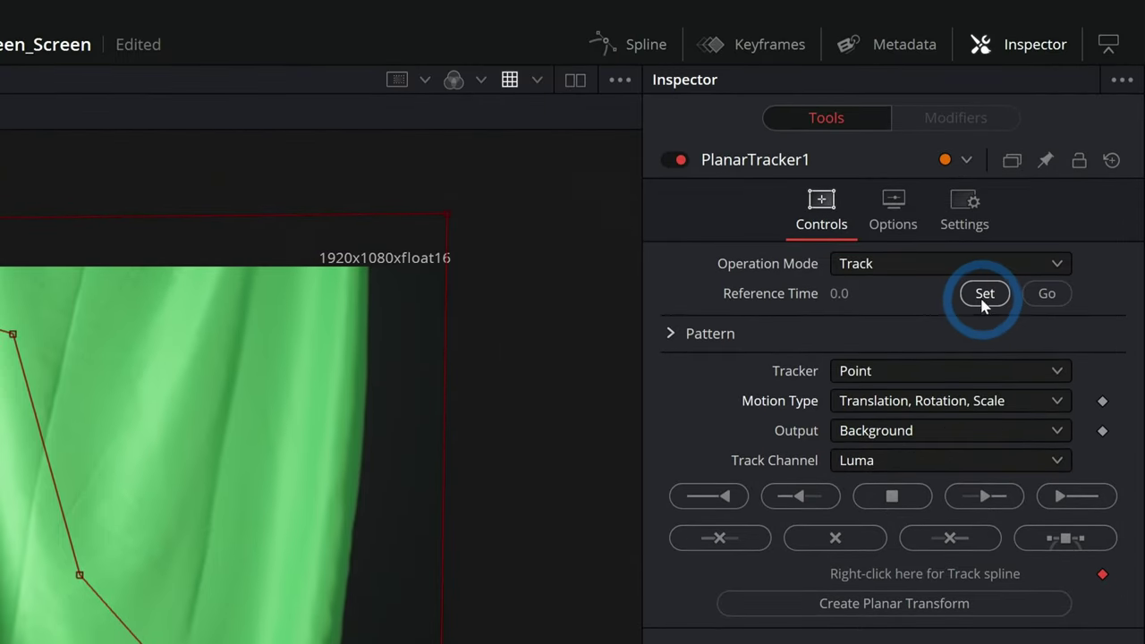
click(984, 302)
Step: Track the backdrop region forward to the end of the clip and backward to its start
click(1077, 496)
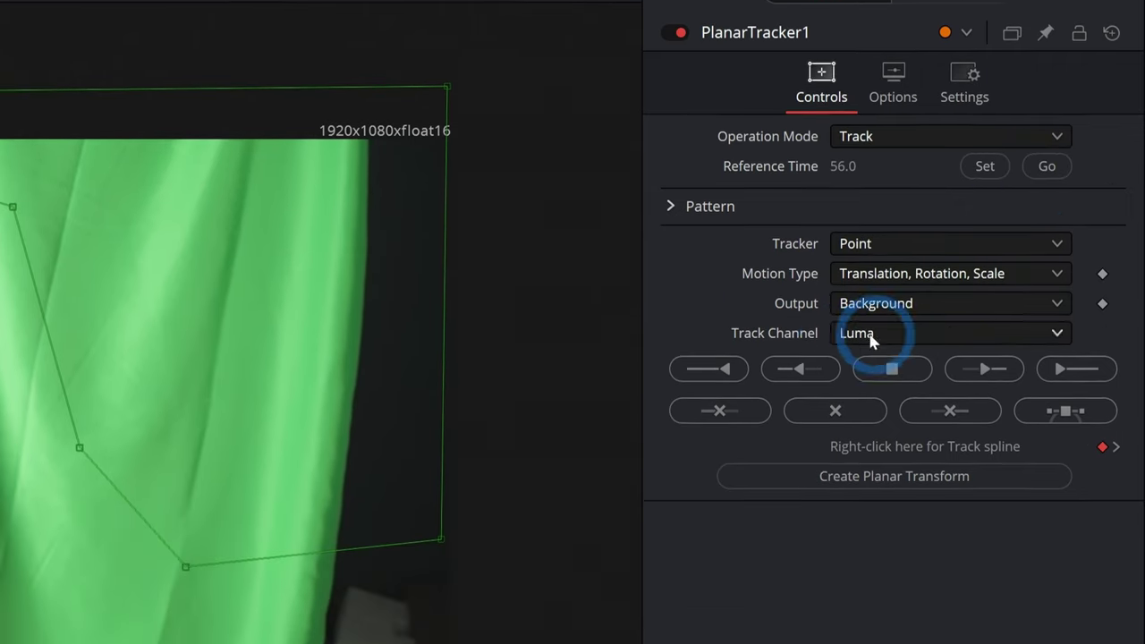
click(709, 368)
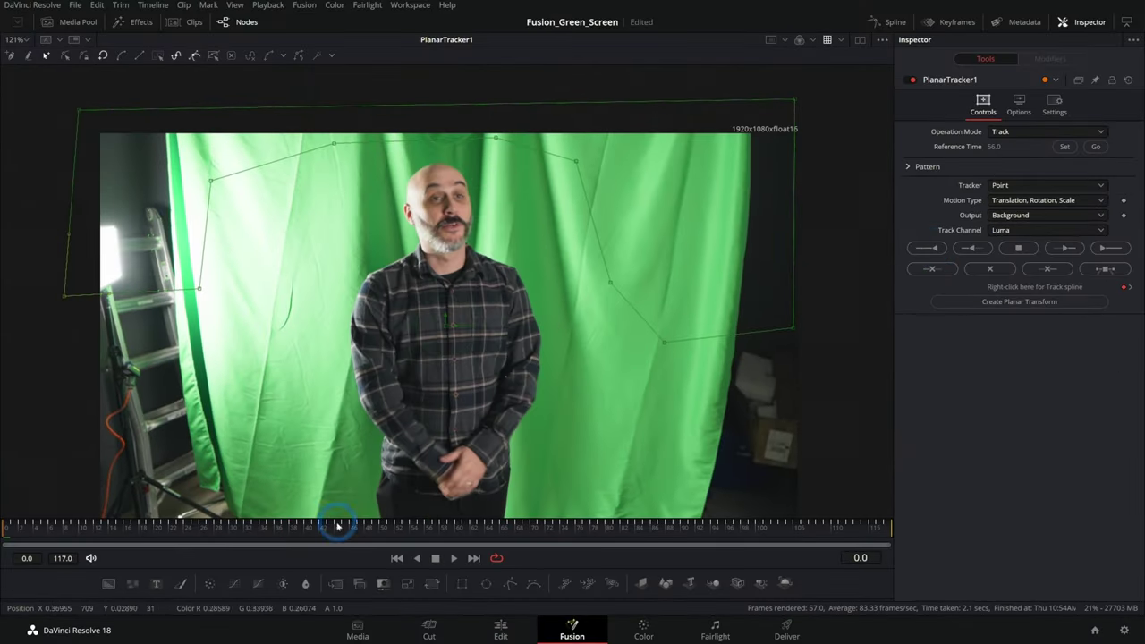
Step: Create a Planar Transform from the tracker and insert it on the connection between Merge2 and LensBlur1
drag(626, 598, 647, 331)
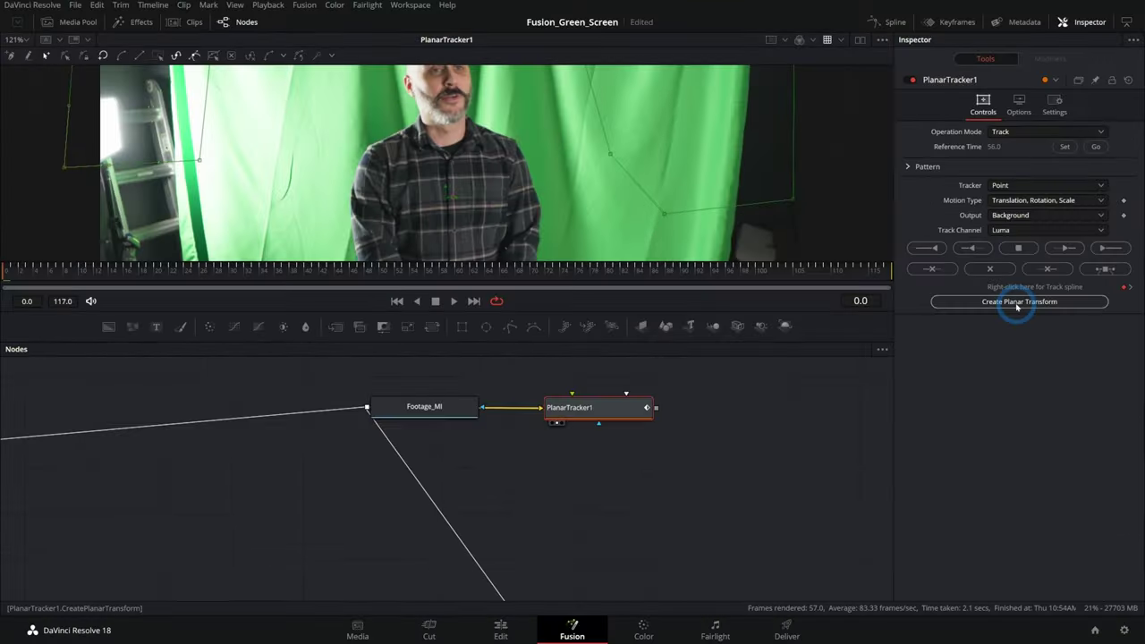
scroll(642, 501, down, 5)
drag(684, 529, 644, 334)
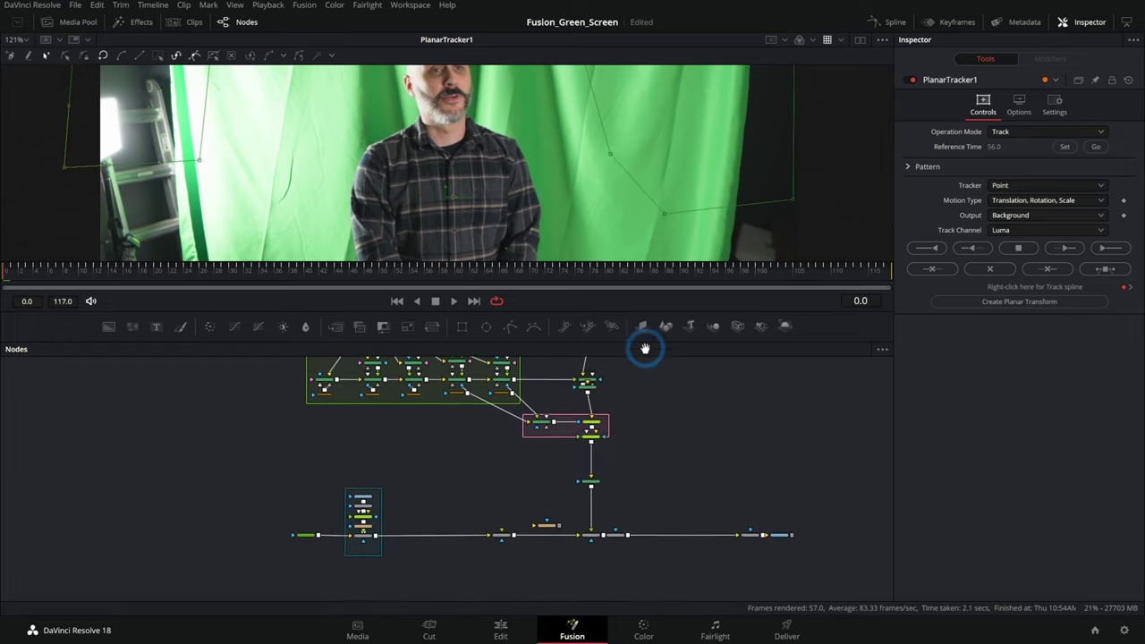
scroll(402, 527, up, 6)
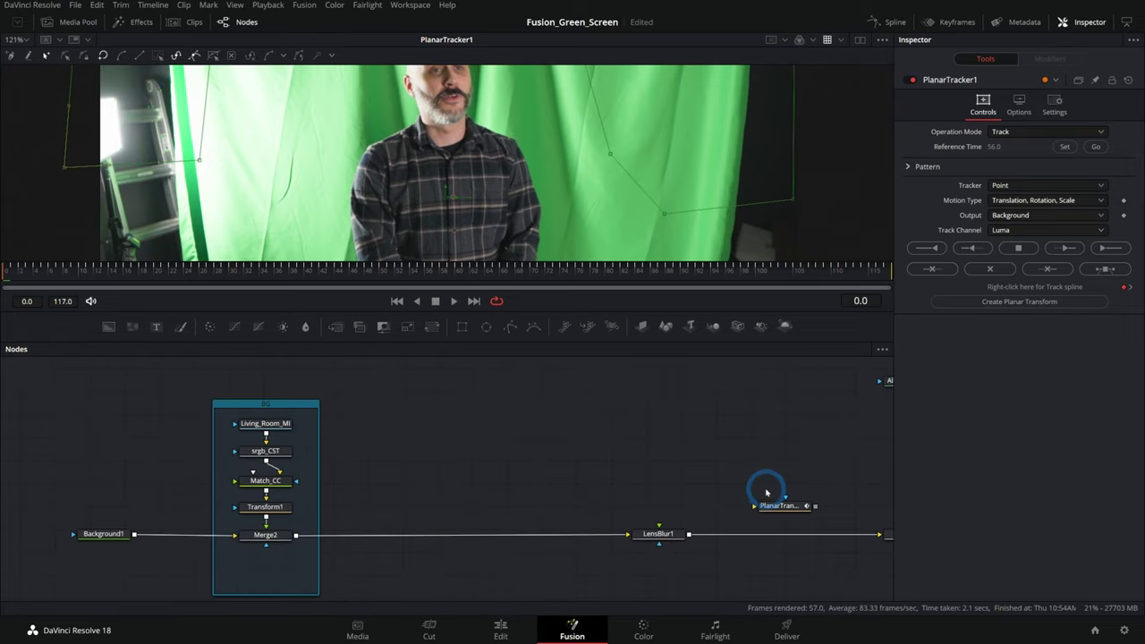
drag(777, 508, 621, 414)
drag(691, 440, 336, 478)
drag(279, 452, 421, 440)
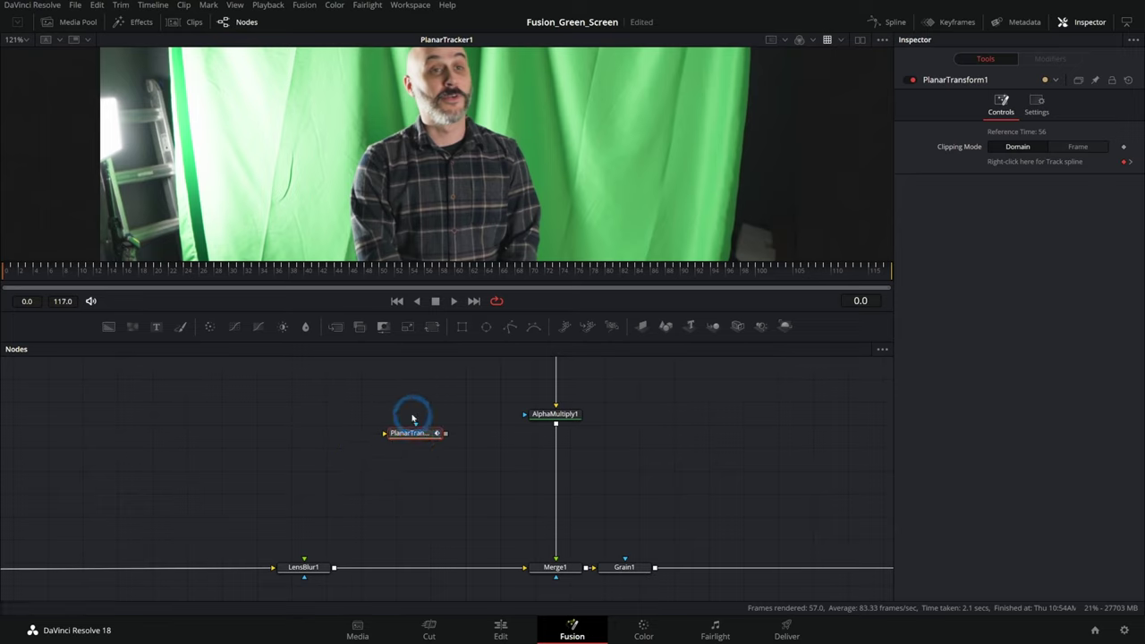
drag(338, 502, 644, 453)
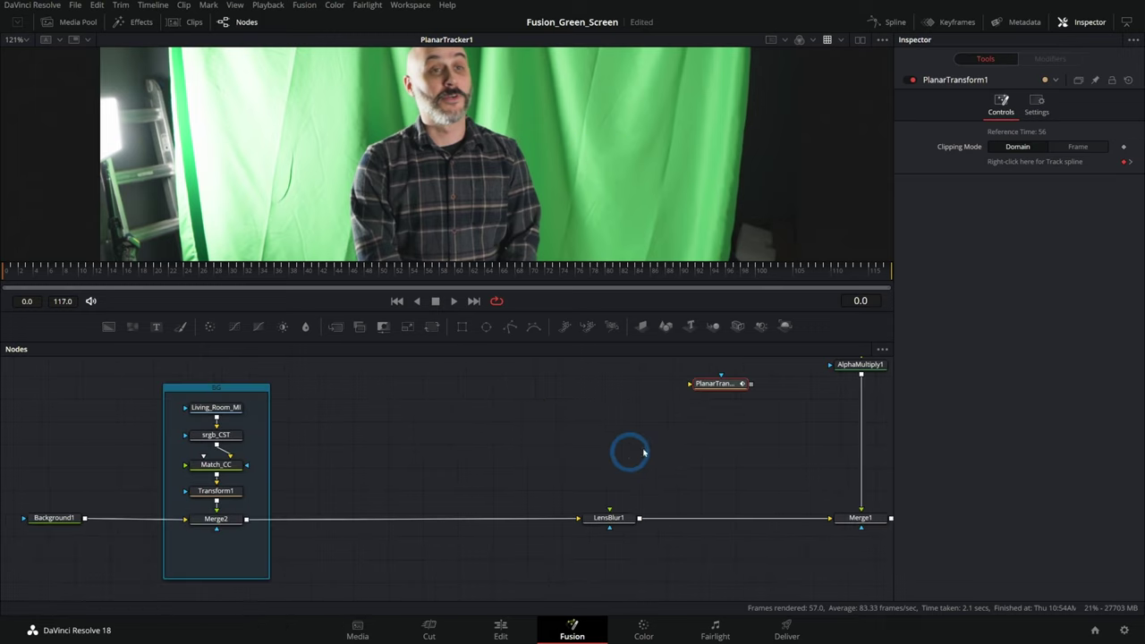
drag(716, 383, 448, 442)
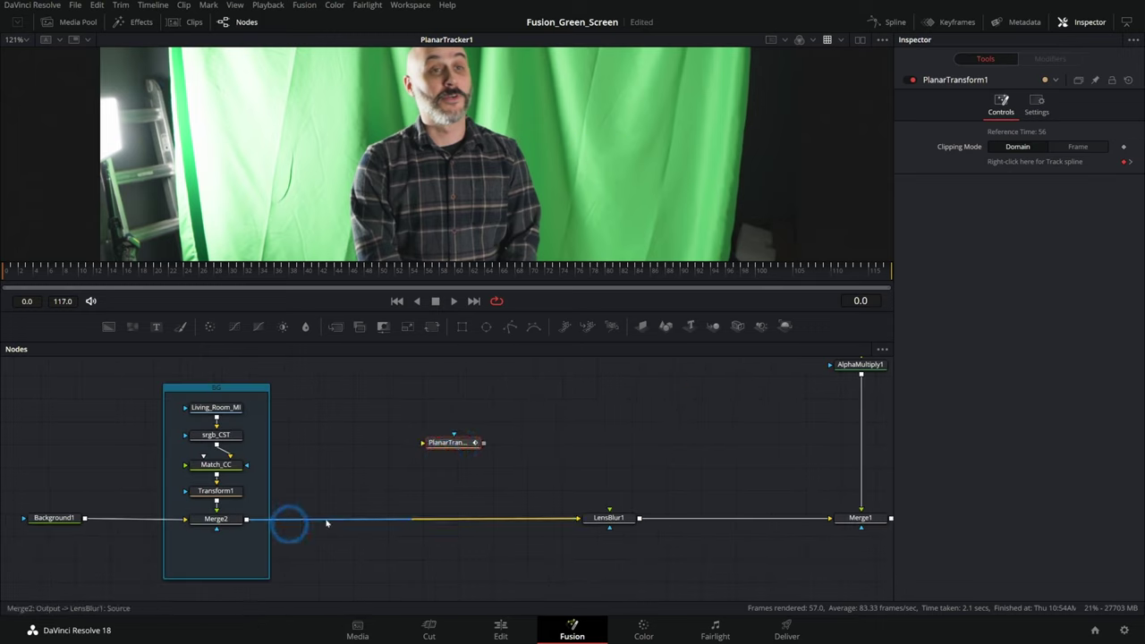
drag(455, 442, 462, 522)
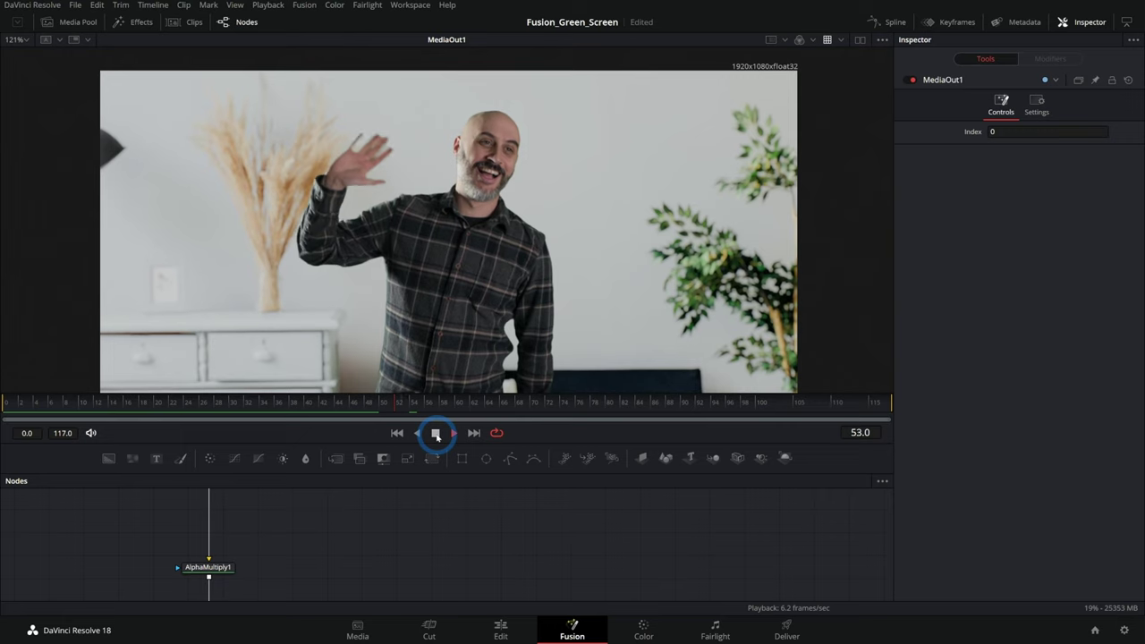
Step: Scrub through the MediaOut1 composite to check how the living room background follows the camera movement
click(321, 405)
drag(321, 405, 353, 404)
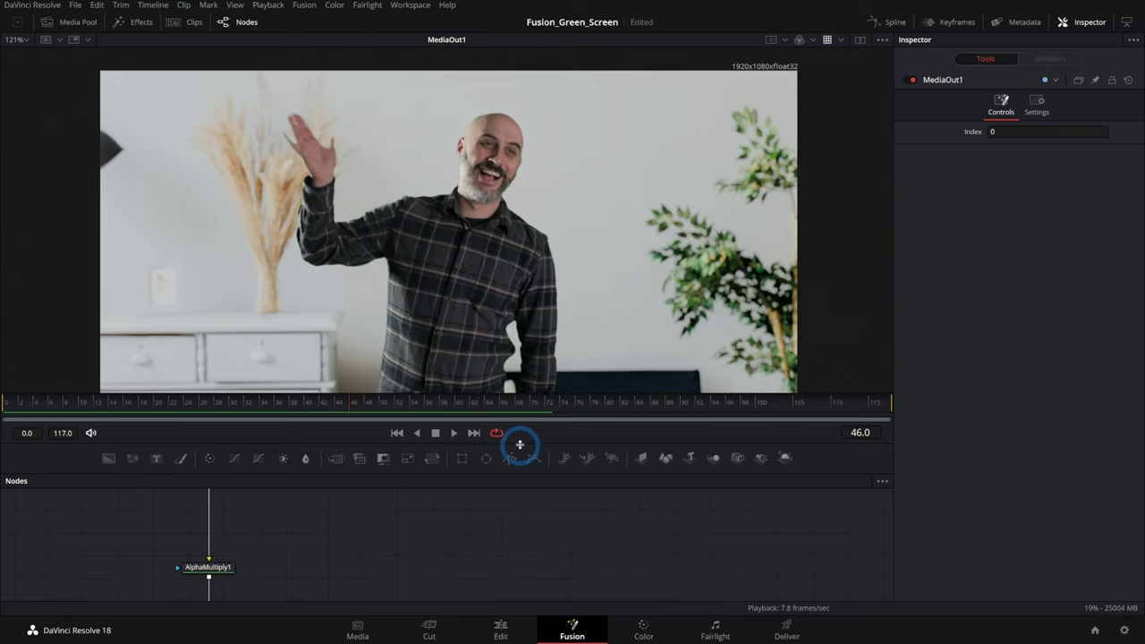
Step: Bring the whole background branch of the node graph into view and show the original Living_Room_MI image in a second viewer
drag(520, 445, 612, 172)
drag(406, 353, 743, 368)
drag(378, 366, 634, 376)
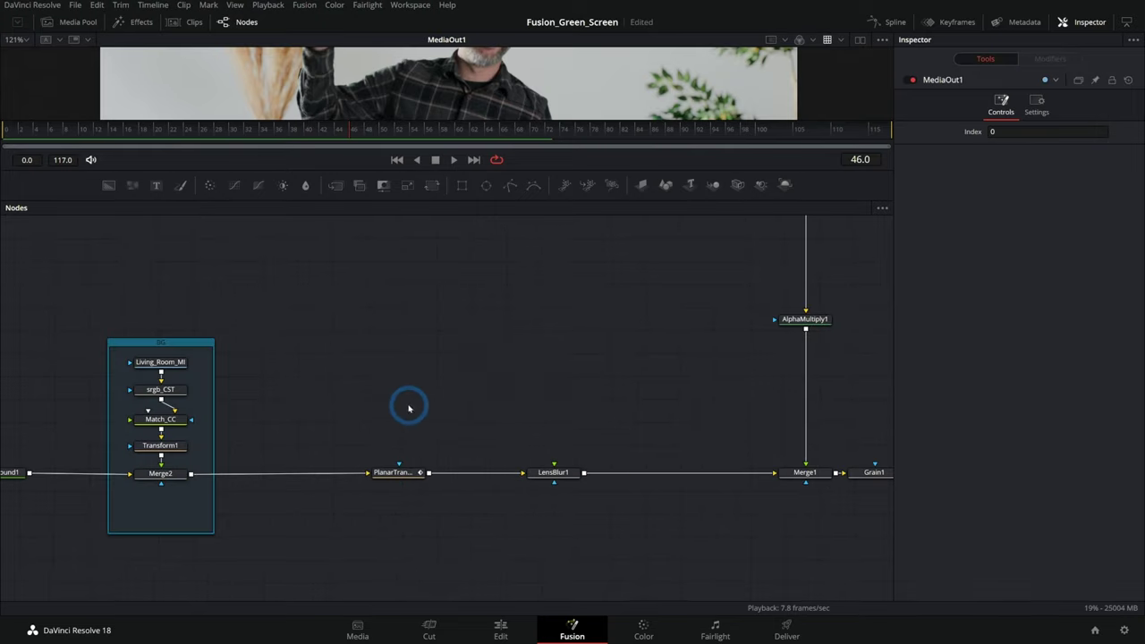
scroll(409, 409, left, 2)
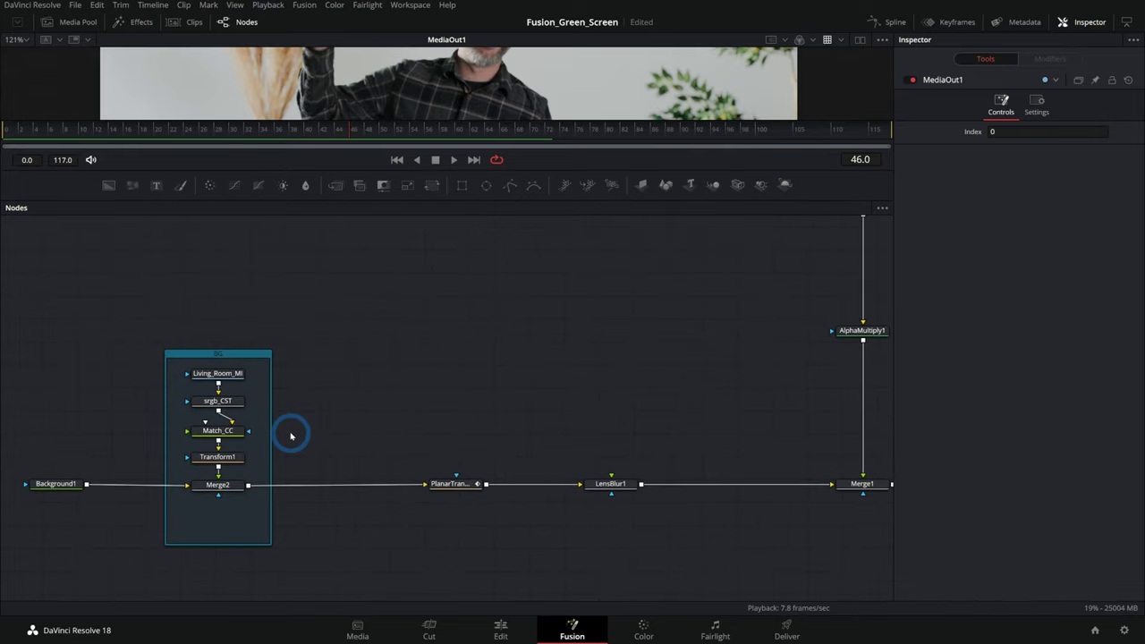
click(229, 375)
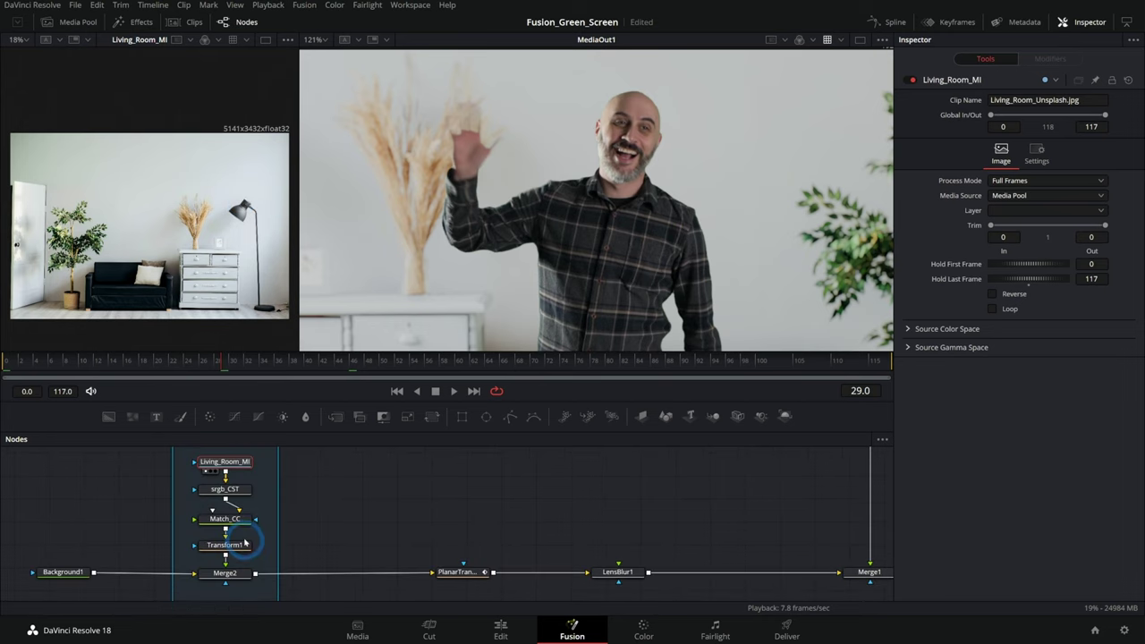
Step: Show Merge2's output beside the MediaOut1 composite to examine the background at the 1920x1080 frame size
click(240, 573)
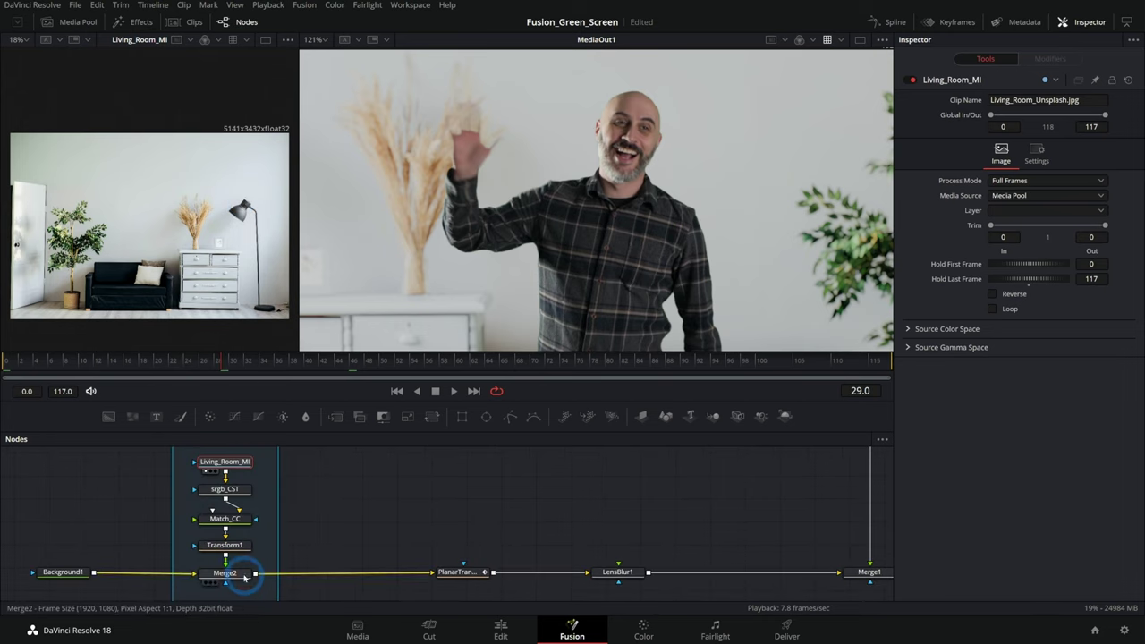
drag(245, 575, 245, 297)
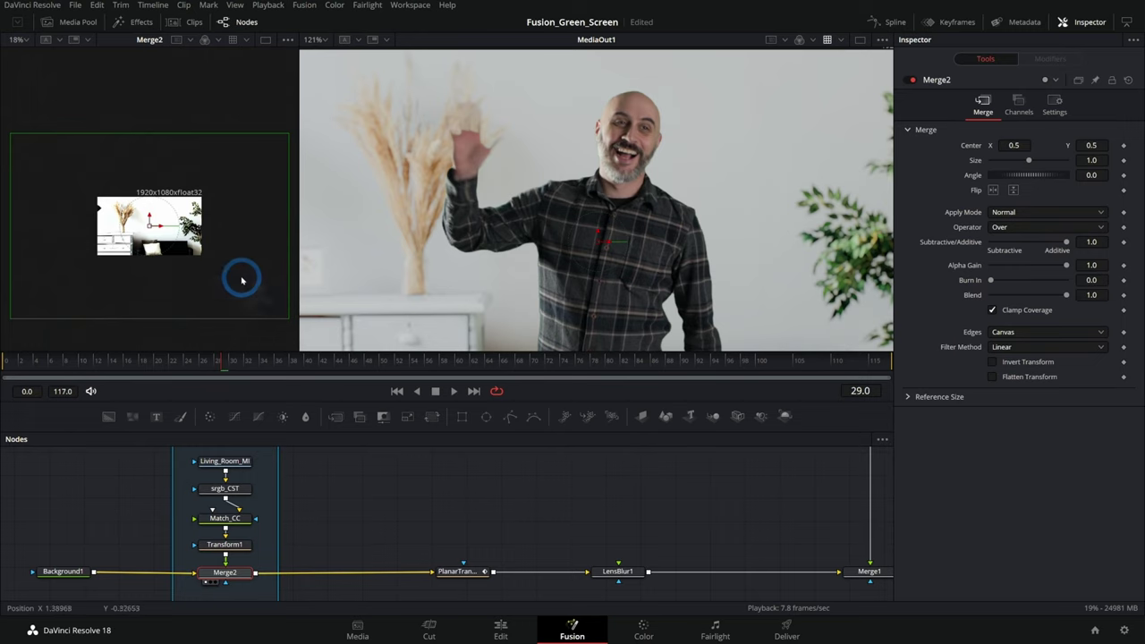
scroll(143, 231, up, 1)
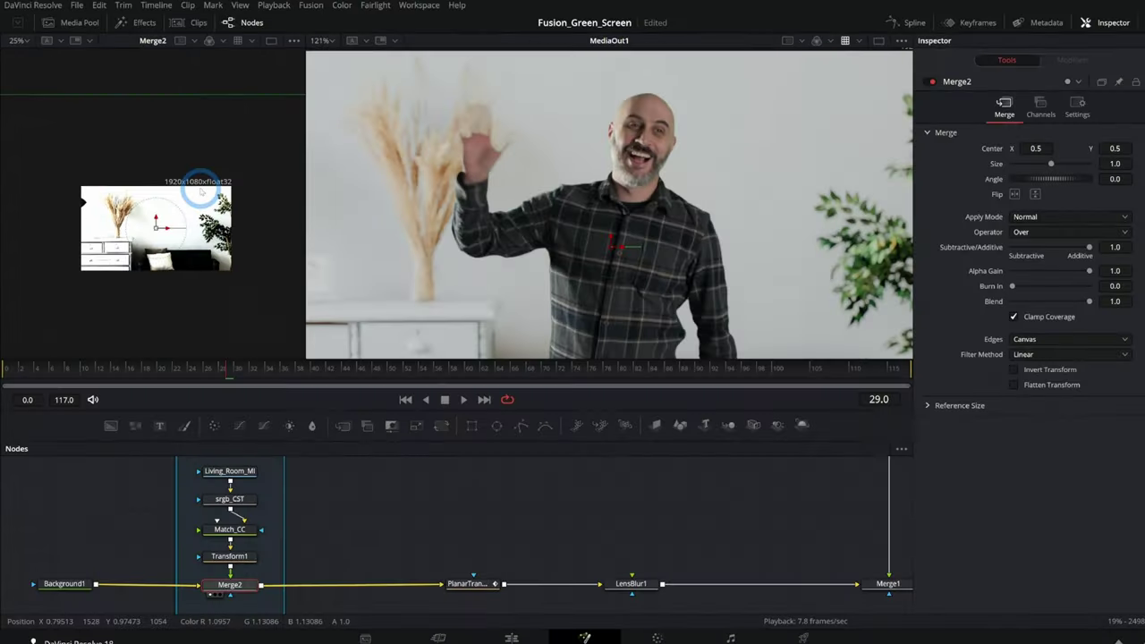
Step: Inspect the PlanarTransform1 settings and show the full-size Living_Room_MI image again beside the composite for comparison
click(455, 571)
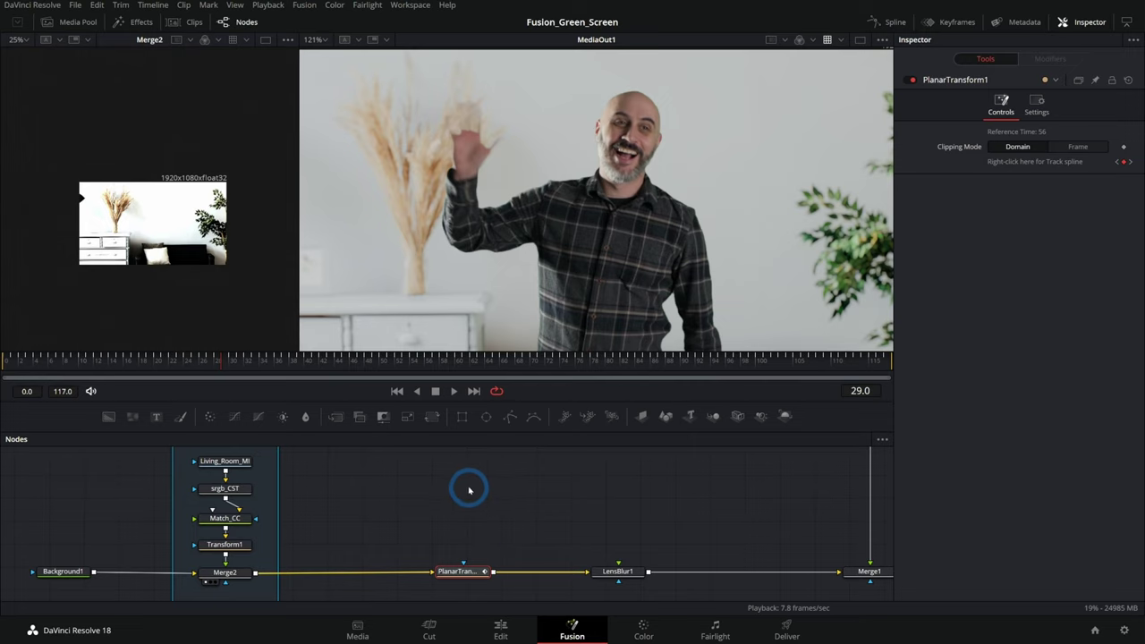
click(224, 461)
key(1)
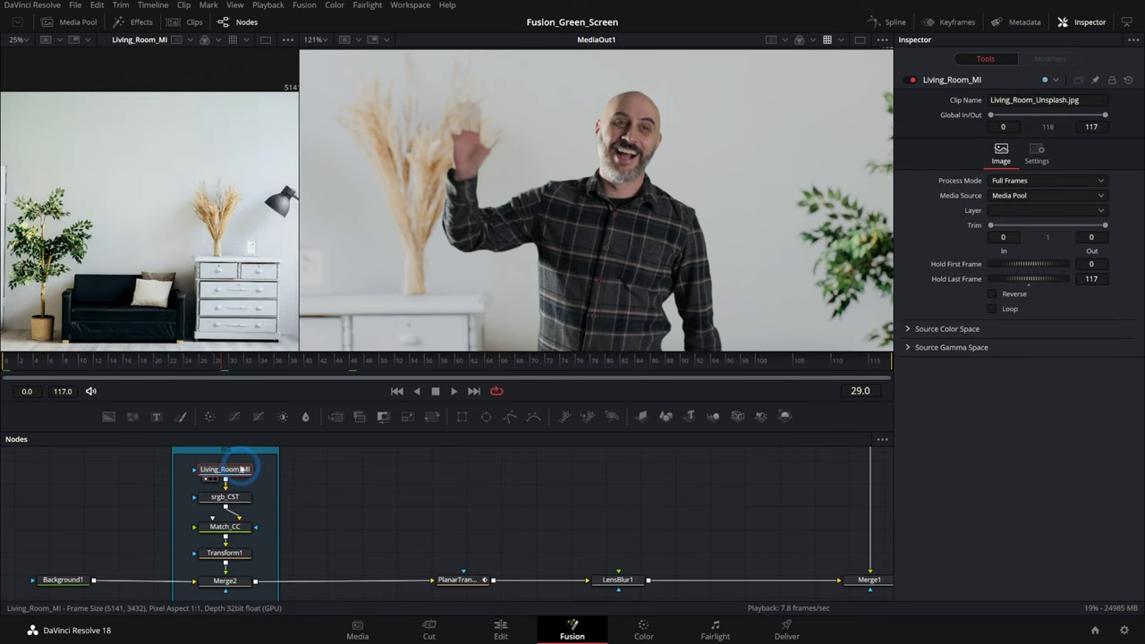
drag(220, 253, 197, 228)
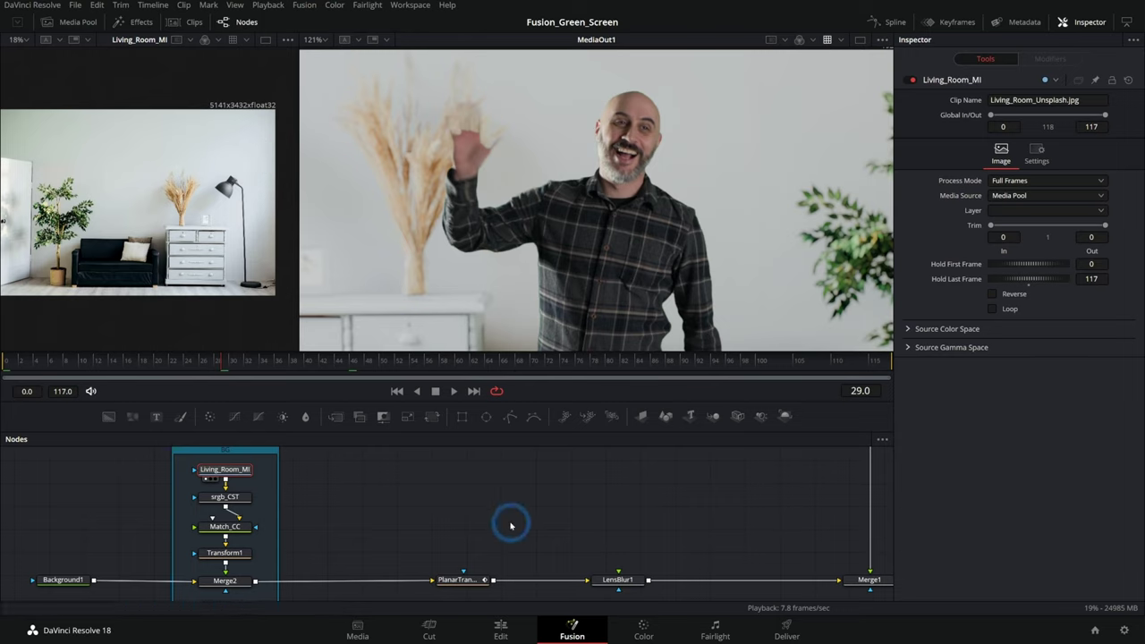
Step: Select PlanarTransform1 and scrub the composite from frame 70 toward the end to check the background's tracked motion
click(458, 580)
click(535, 363)
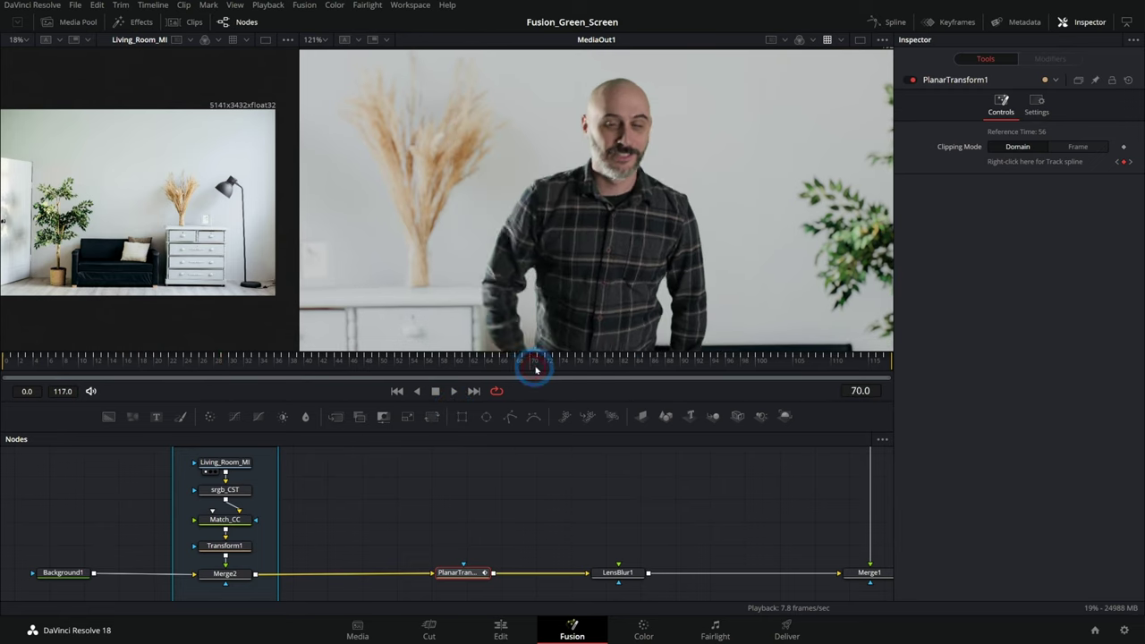
drag(536, 370, 752, 371)
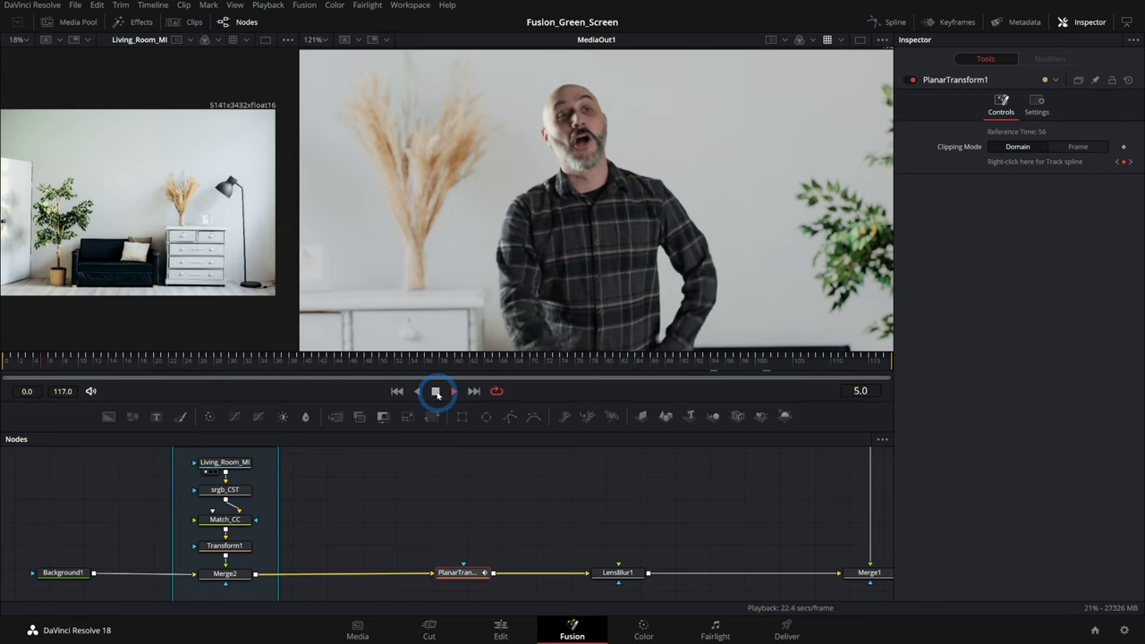